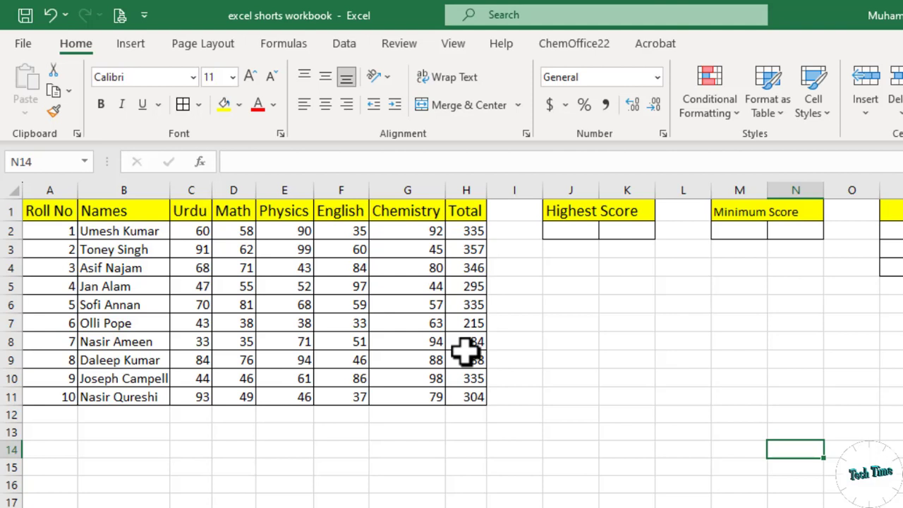
# Step: Enter =MAX(H2:H11) in K2 to get the highest total score
pyautogui.click(624, 233)
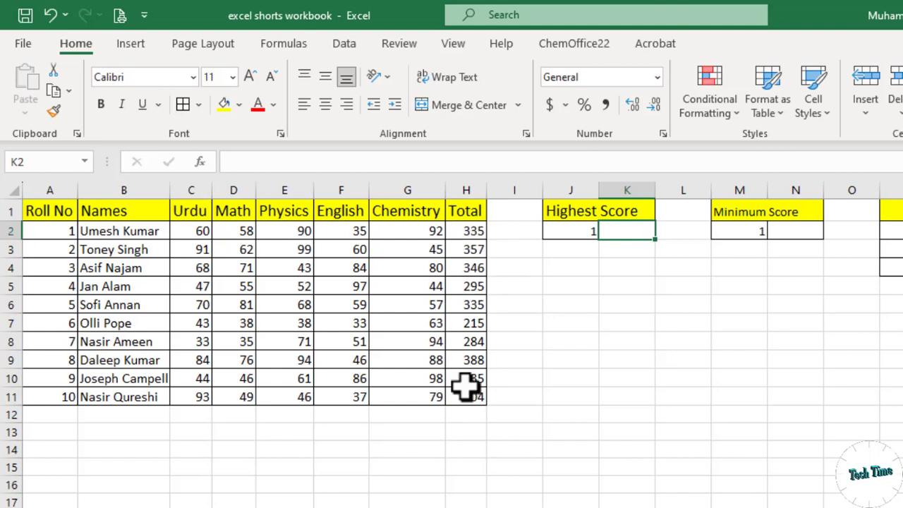
pyautogui.write('=ma')
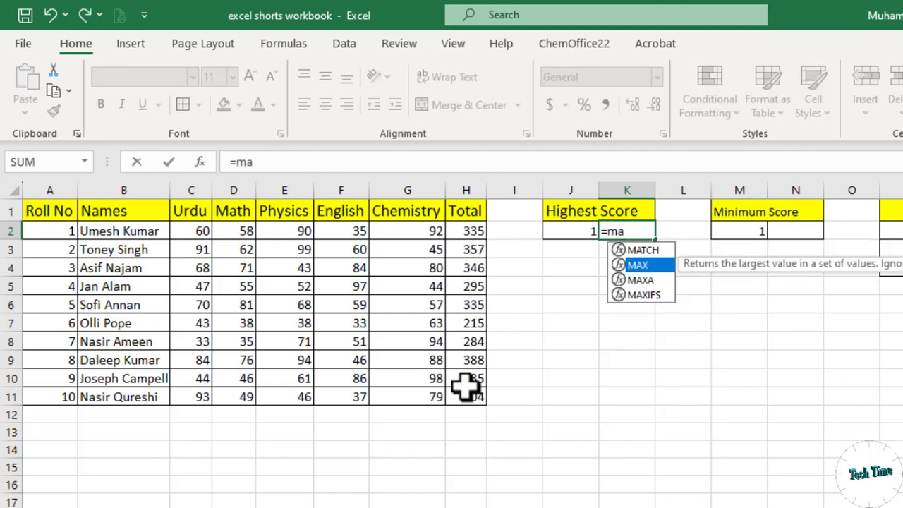
pyautogui.press('Tab')
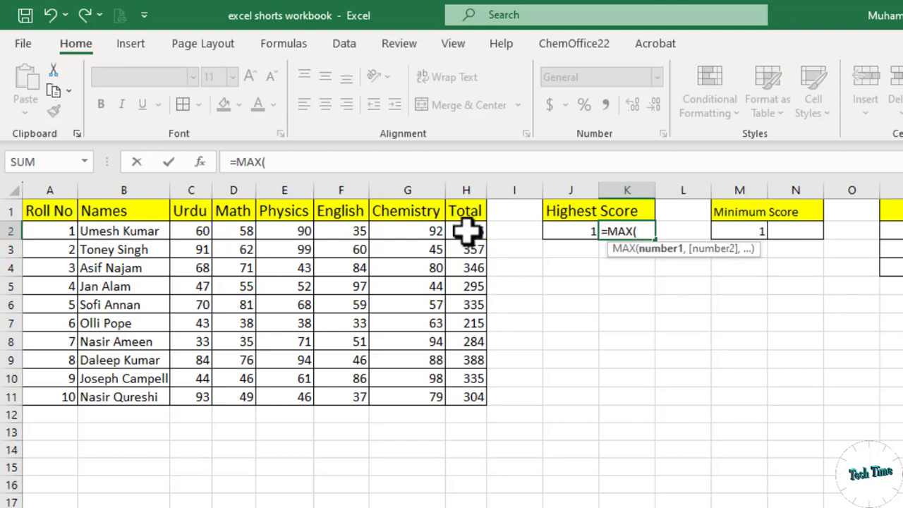
pyautogui.moveTo(467, 230); pyautogui.dragTo(480, 392)
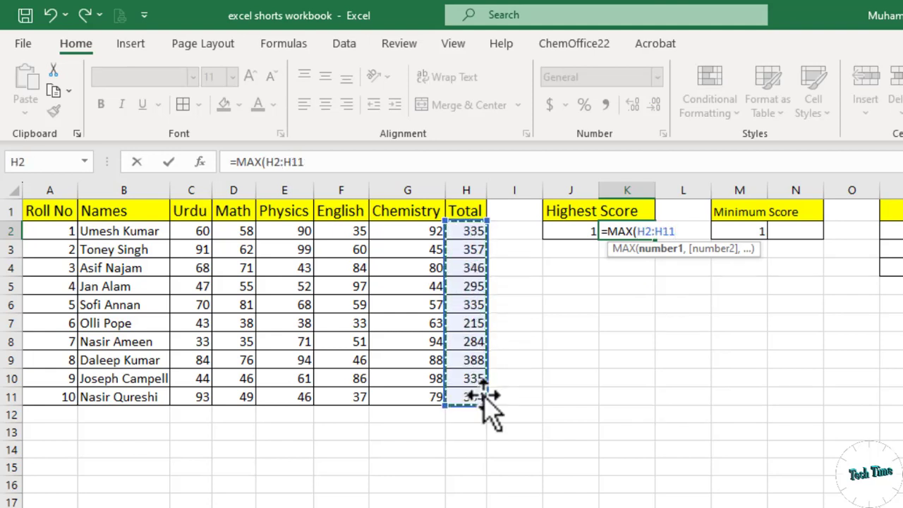
pyautogui.press('Return')
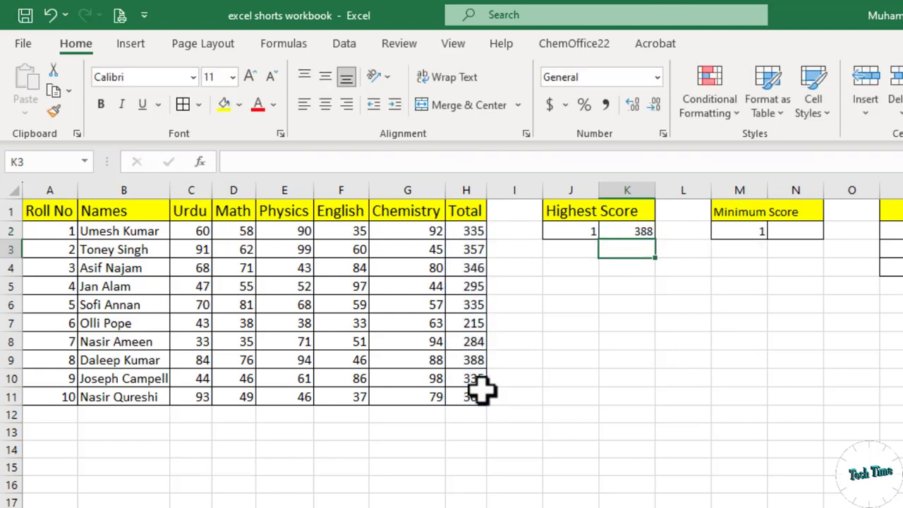
pyautogui.click(629, 231)
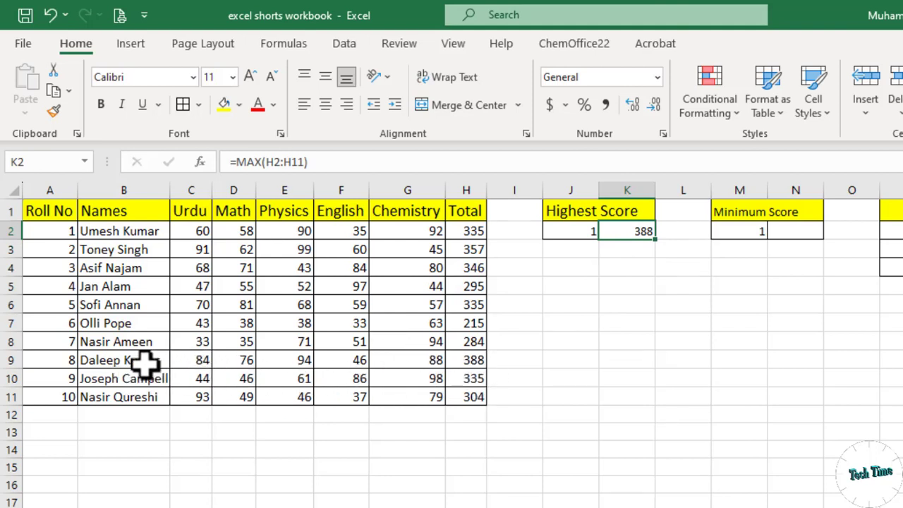
# Step: Enter =MIN(H2:H11) in N2 to get the minimum total score
pyautogui.click(793, 233)
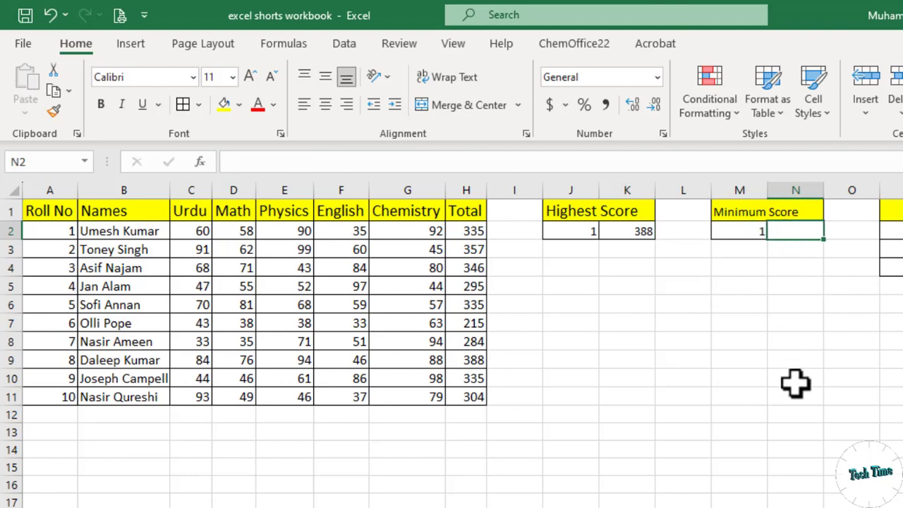
pyautogui.write('=')
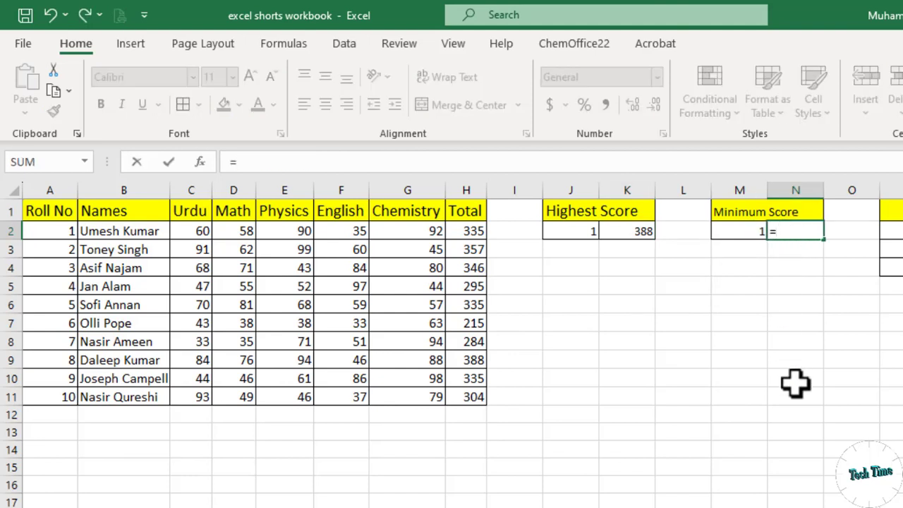
pyautogui.write('min')
pyautogui.press('Tab')
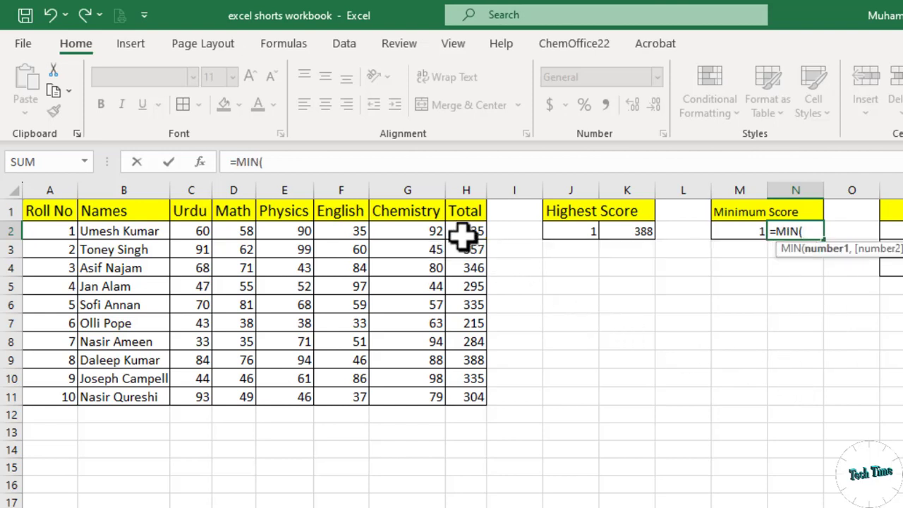
pyautogui.moveTo(458, 230); pyautogui.dragTo(470, 399)
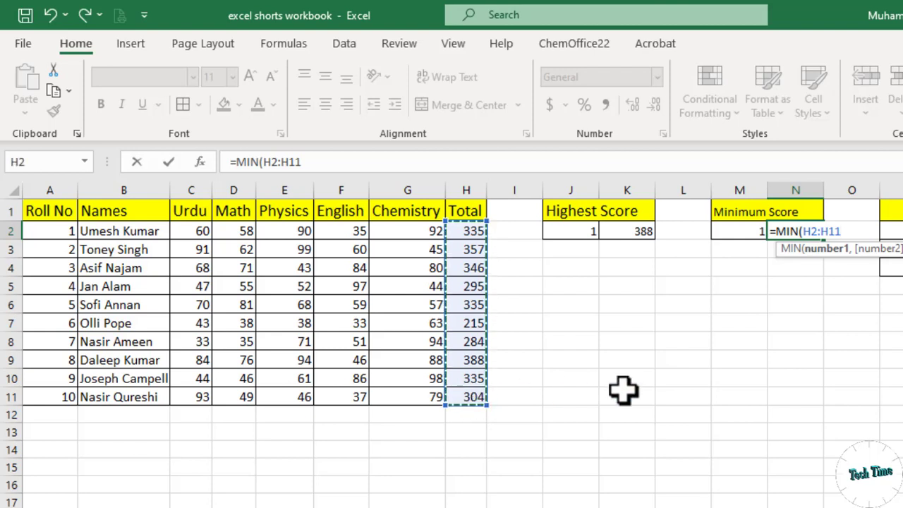
pyautogui.press('Return')
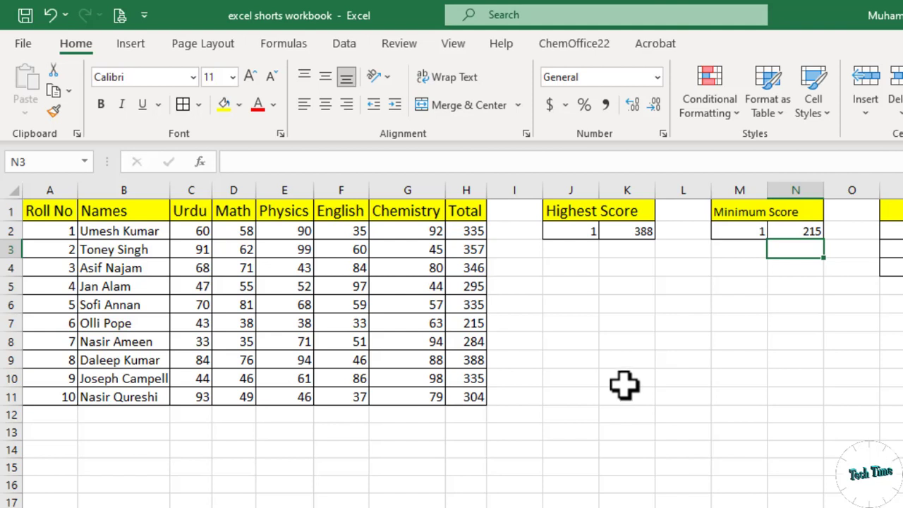
pyautogui.click(469, 325)
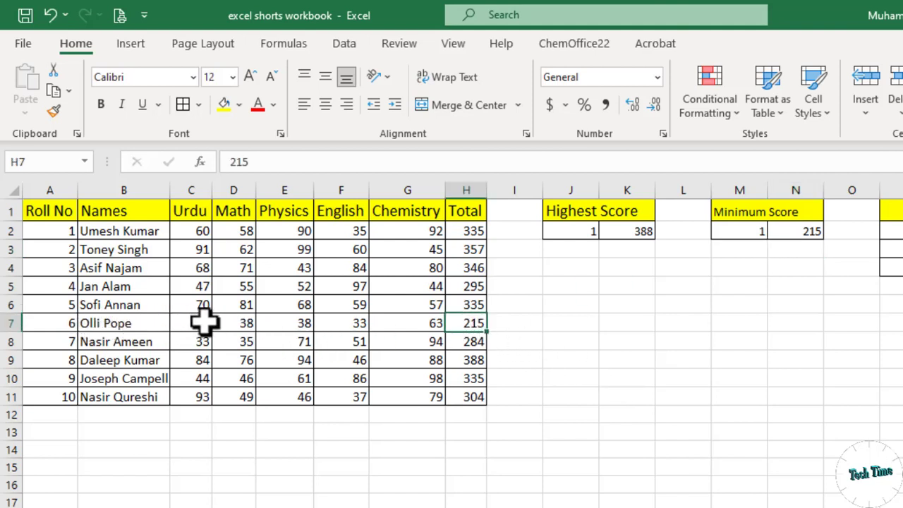
pyautogui.click(691, 398)
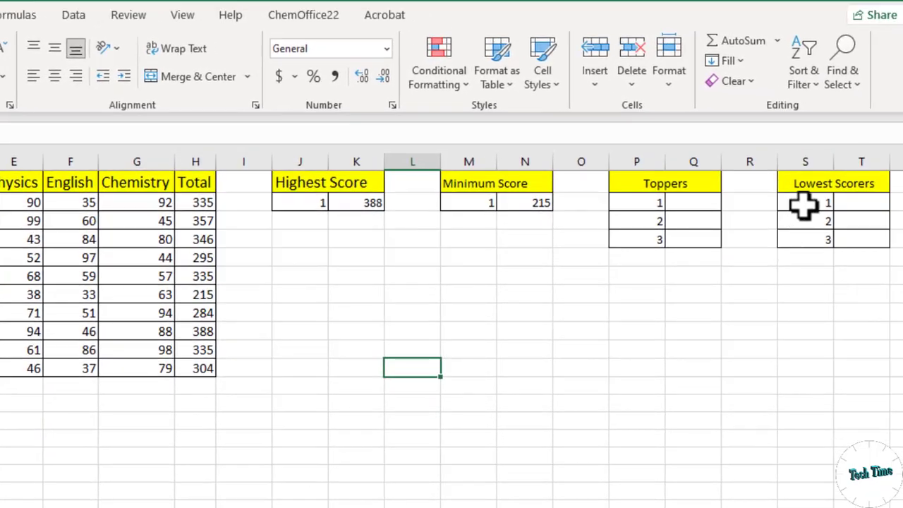
# Step: Enter =LARGE(H2:H11,1) in Q2 for the first entry of the Toppers table
pyautogui.click(688, 202)
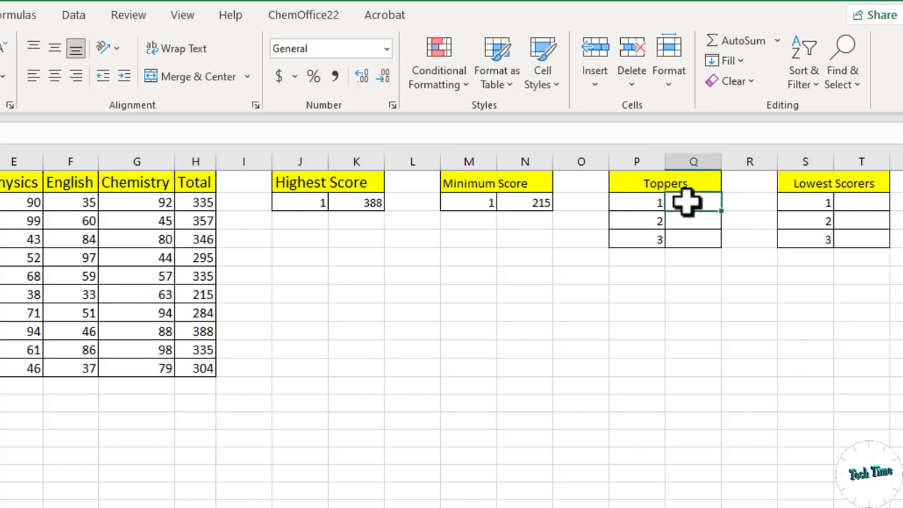
pyautogui.write('=')
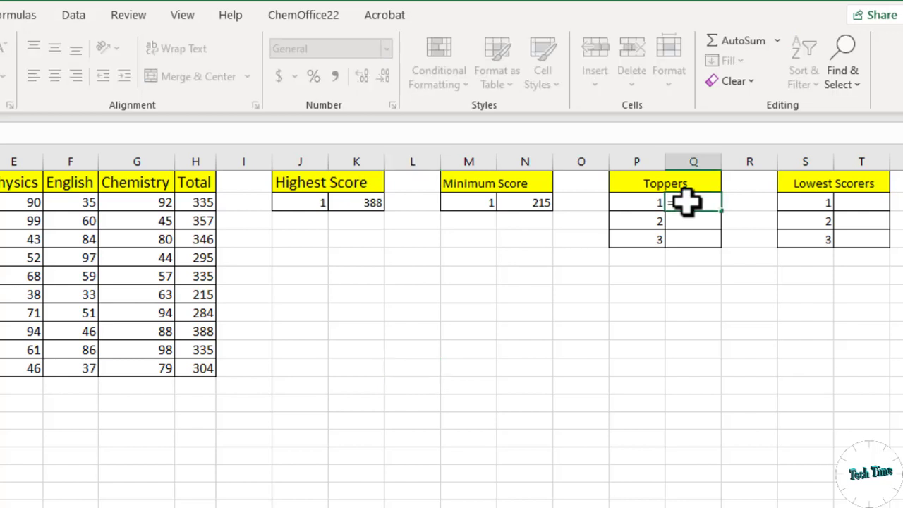
pyautogui.write('larg')
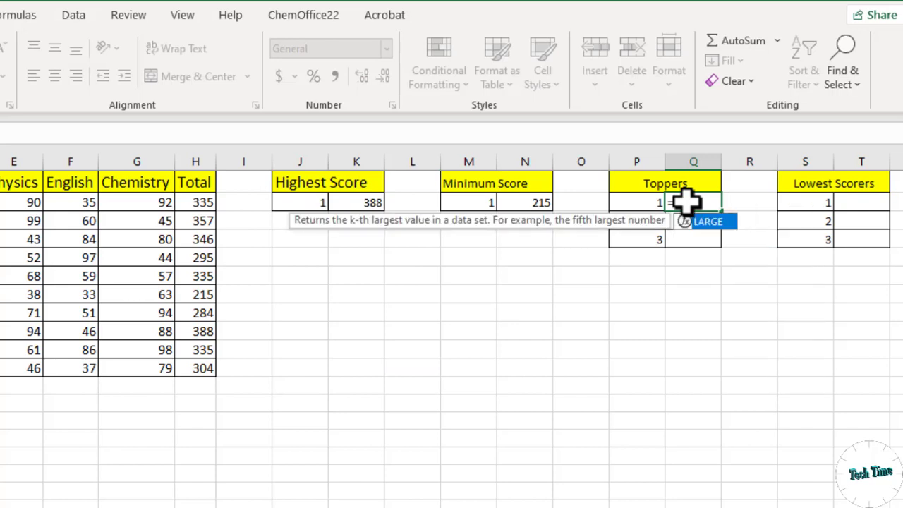
pyautogui.press('Tab')
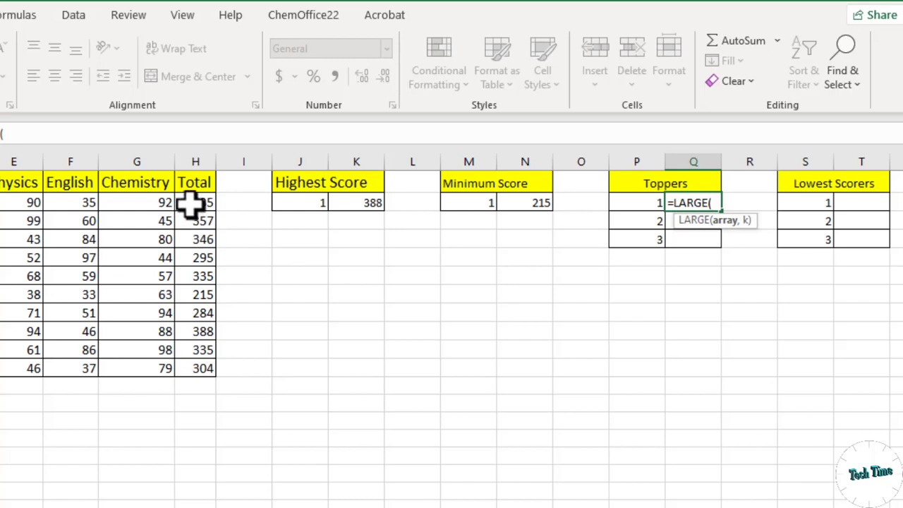
pyautogui.moveTo(191, 204); pyautogui.dragTo(192, 365)
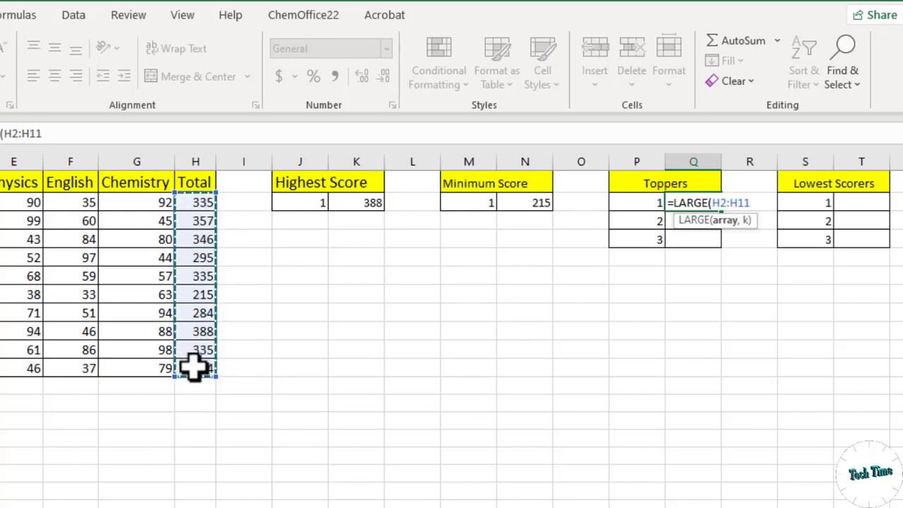
pyautogui.write(',')
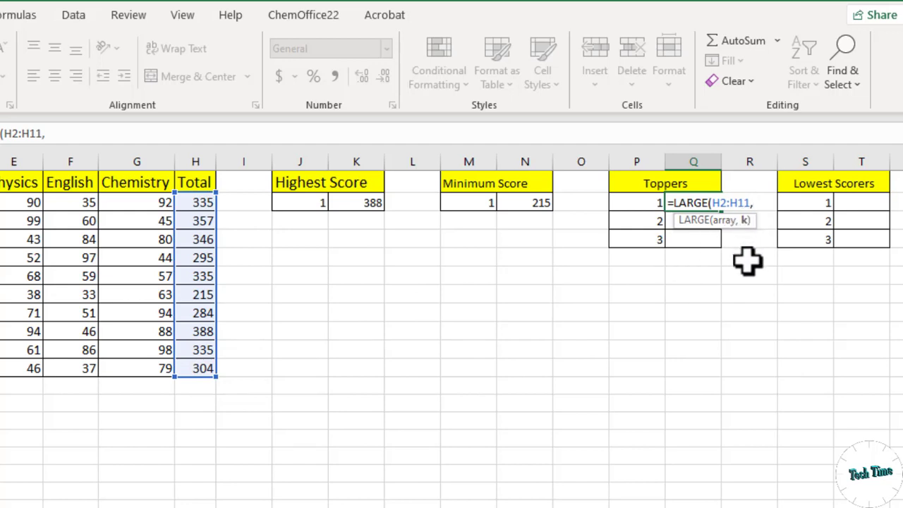
pyautogui.write('1')
pyautogui.press('Return')
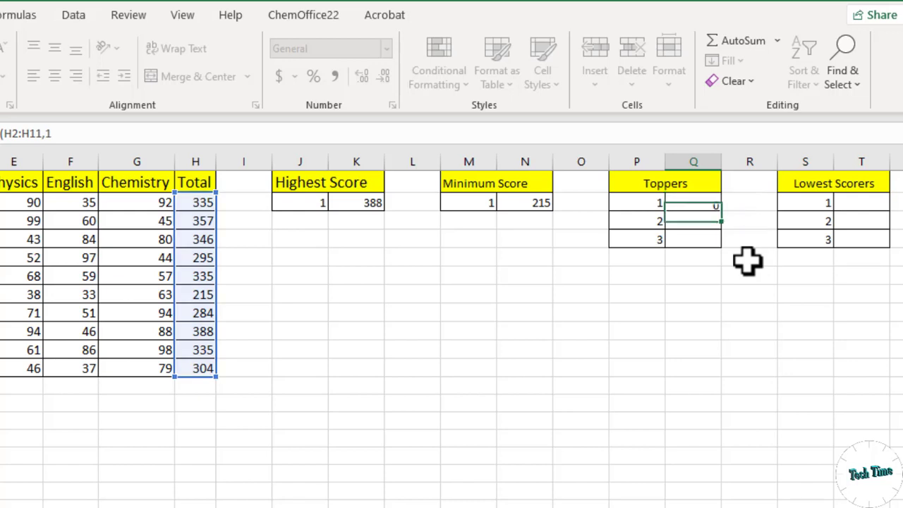
# Step: Fill the LARGE formula from Q2 down through Q4 for the remaining toppers
pyautogui.click(694, 206)
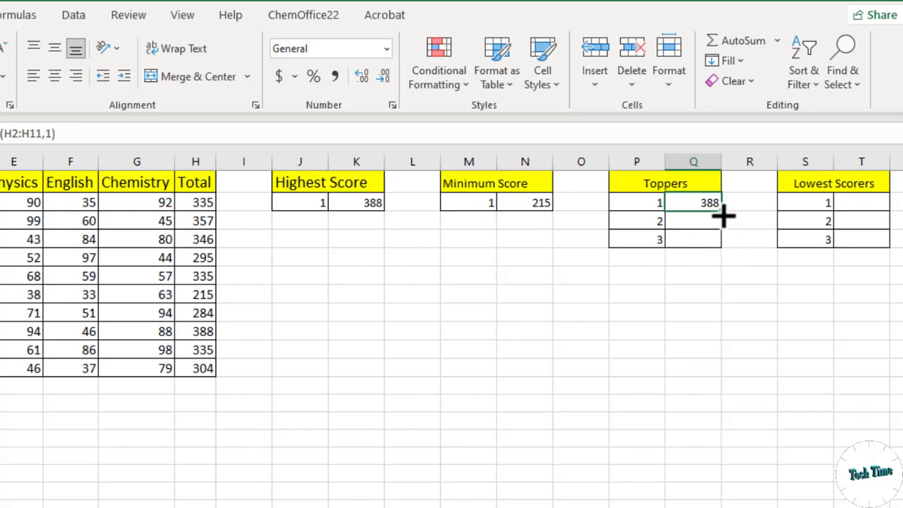
pyautogui.moveTo(723, 210); pyautogui.dragTo(721, 242)
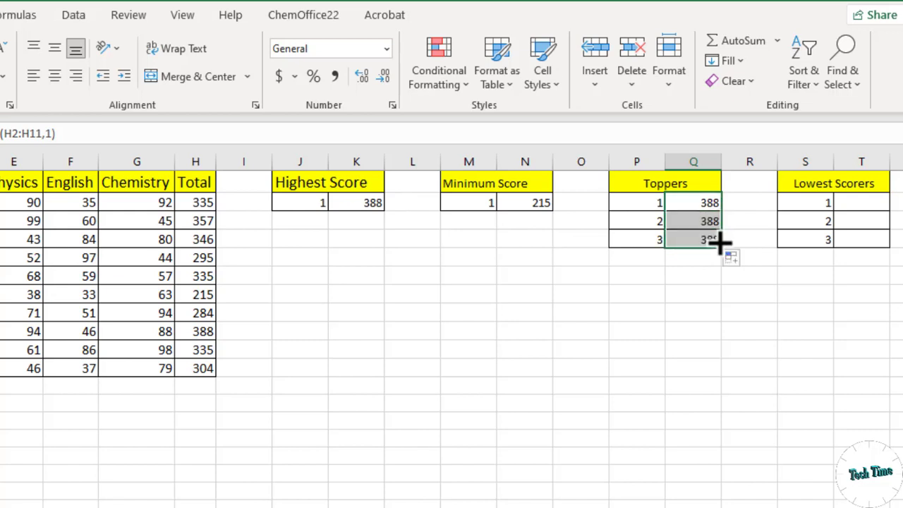
pyautogui.click(755, 273)
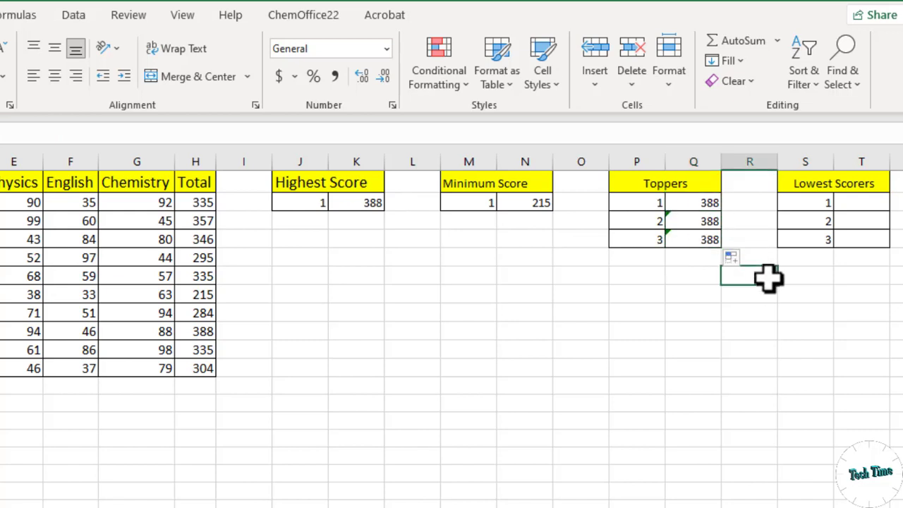
# Step: Change the k argument of the LARGE formula in Q3 to 2 for the second topper
pyautogui.click(708, 223)
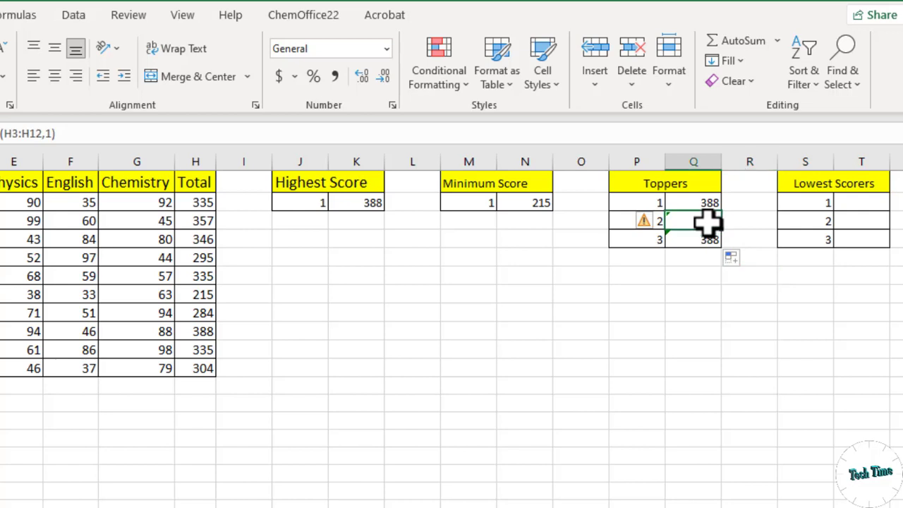
pyautogui.click(49, 135)
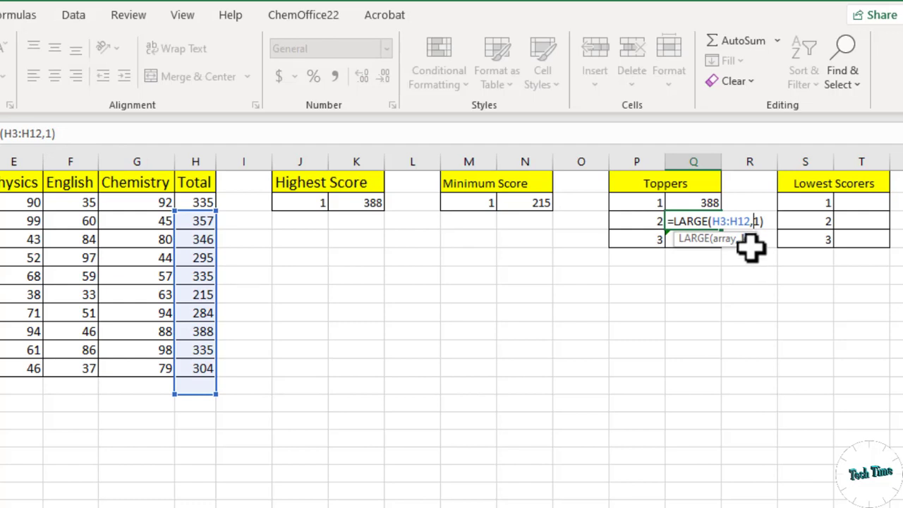
pyautogui.press('Delete')
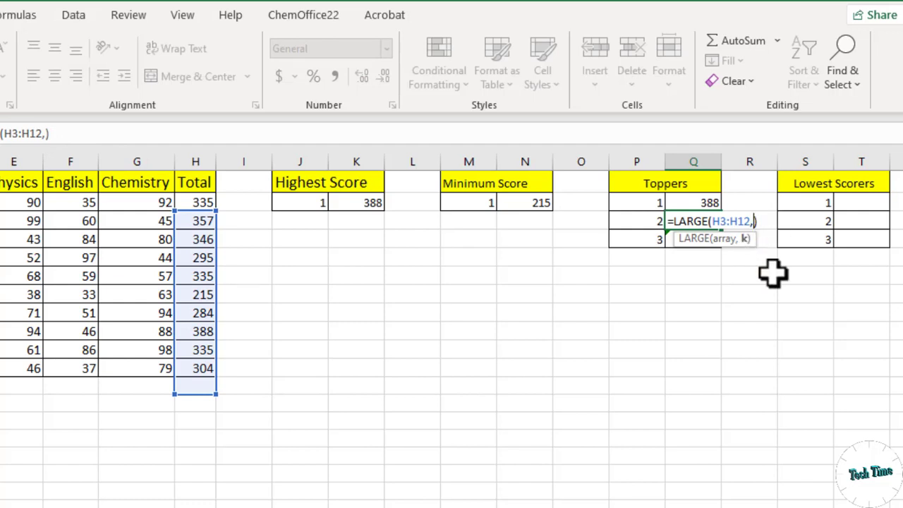
pyautogui.write('2')
pyautogui.press('Return')
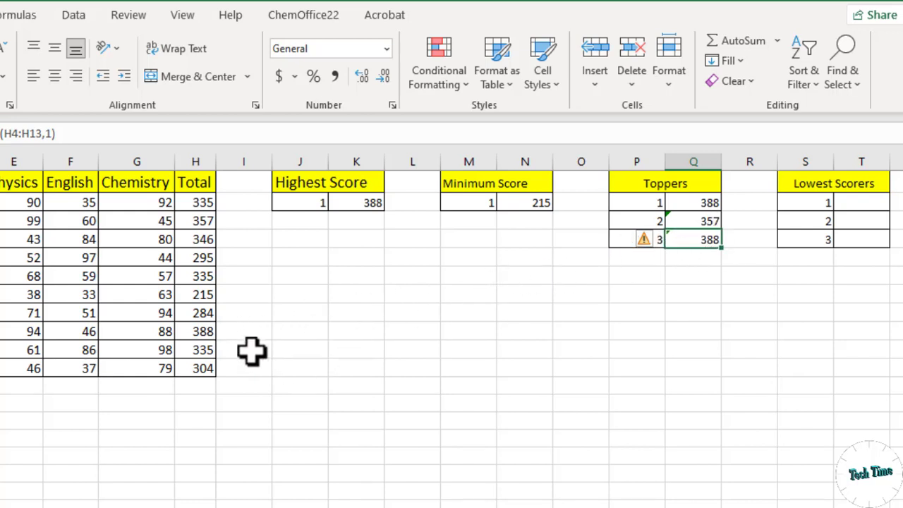
pyautogui.click(195, 224)
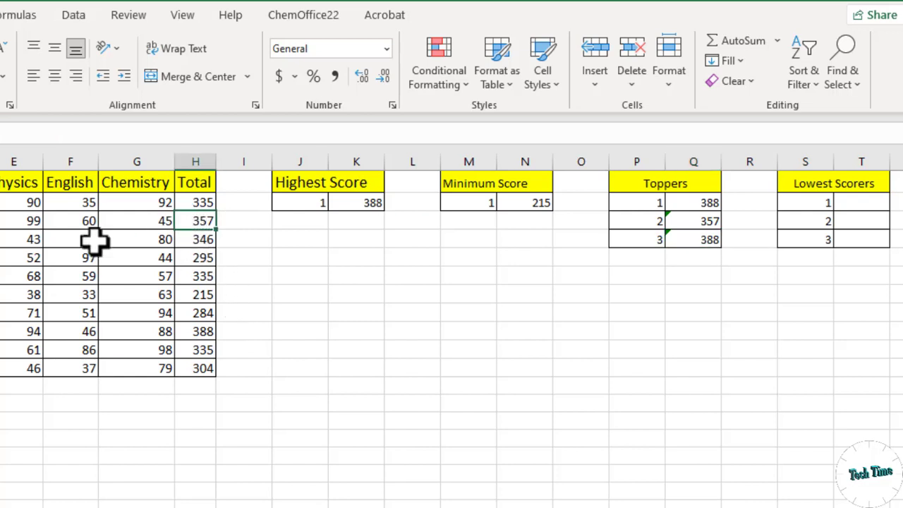
# Step: Change the k argument of the LARGE formula in Q4 to 3 for the third topper
pyautogui.click(705, 242)
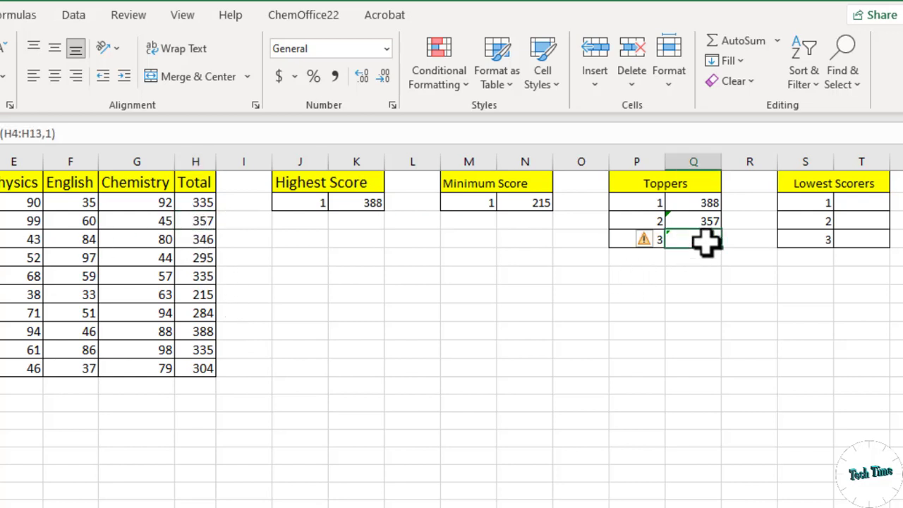
pyautogui.doubleClick(708, 242)
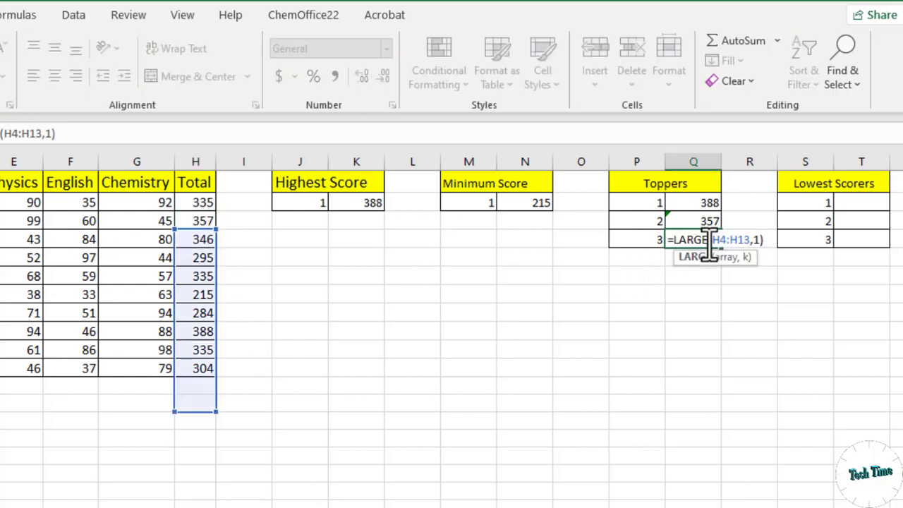
pyautogui.click(752, 240)
pyautogui.press('Delete')
pyautogui.write('3')
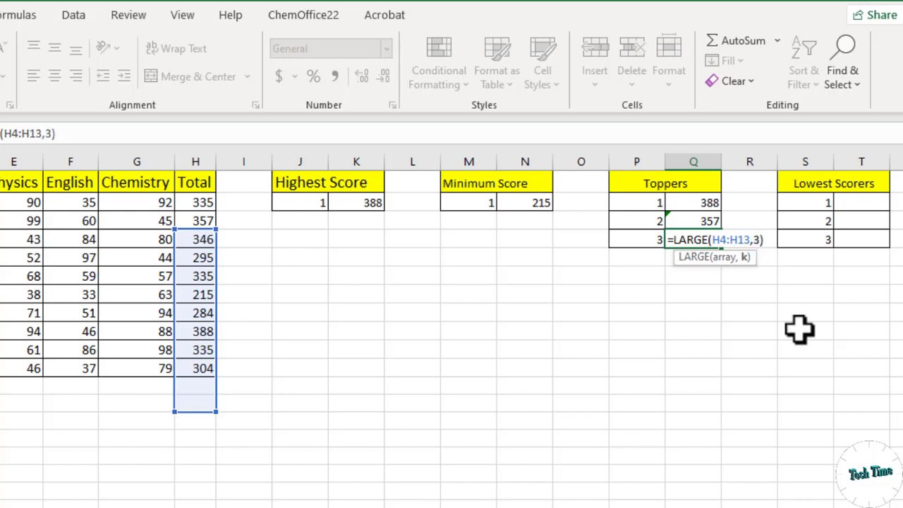
pyautogui.press('Return')
# Step: Enter =SMALL(H2:H11,1) in T2 for the first entry of the Lowest Scorers table
pyautogui.press('Up')
pyautogui.press('Up')
pyautogui.press('Up')
pyautogui.press('Right')
pyautogui.press('Right')
pyautogui.press('Right')
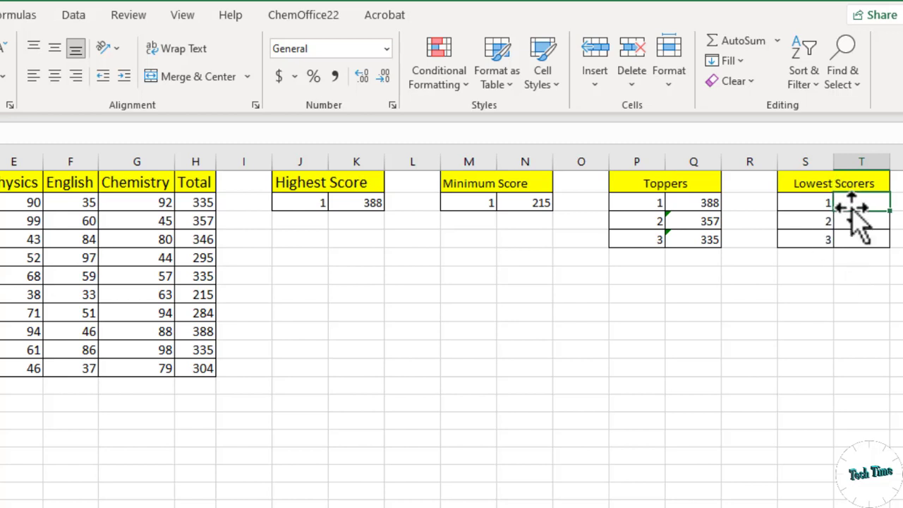
pyautogui.write('=sma')
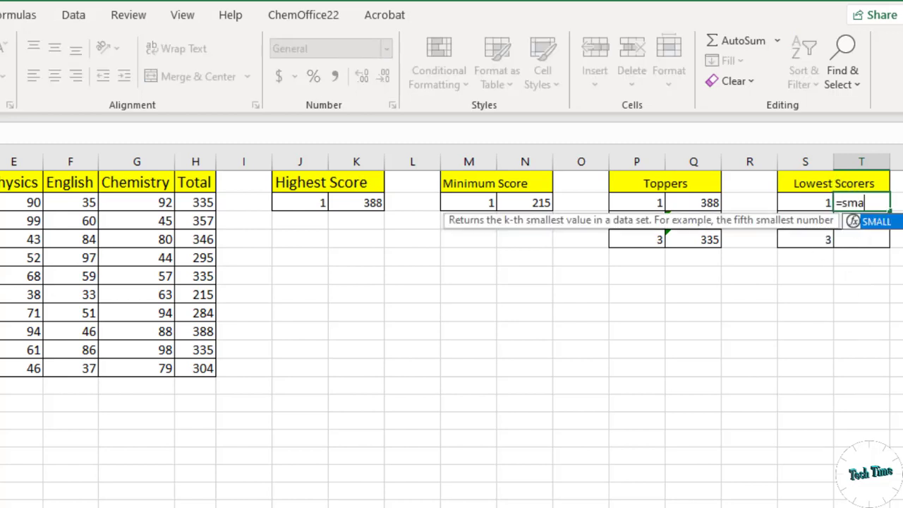
pyautogui.press('Tab')
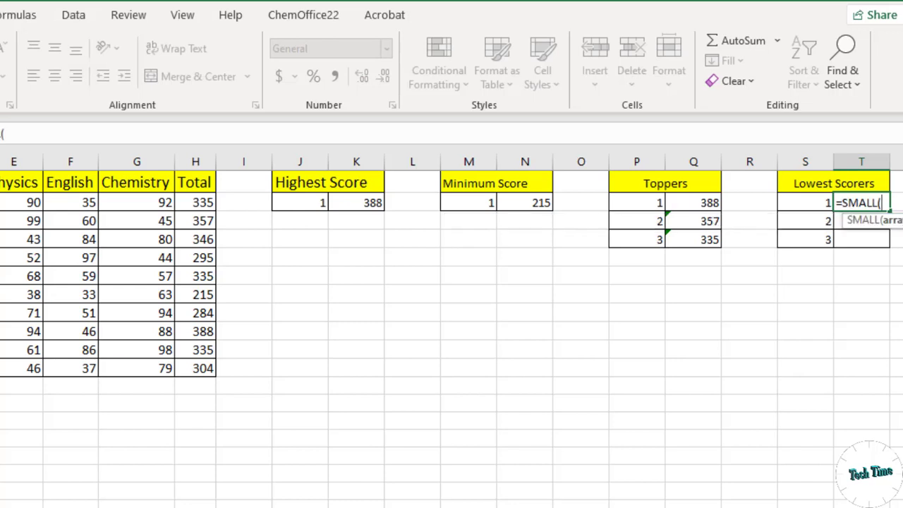
pyautogui.moveTo(196, 202); pyautogui.dragTo(194, 363)
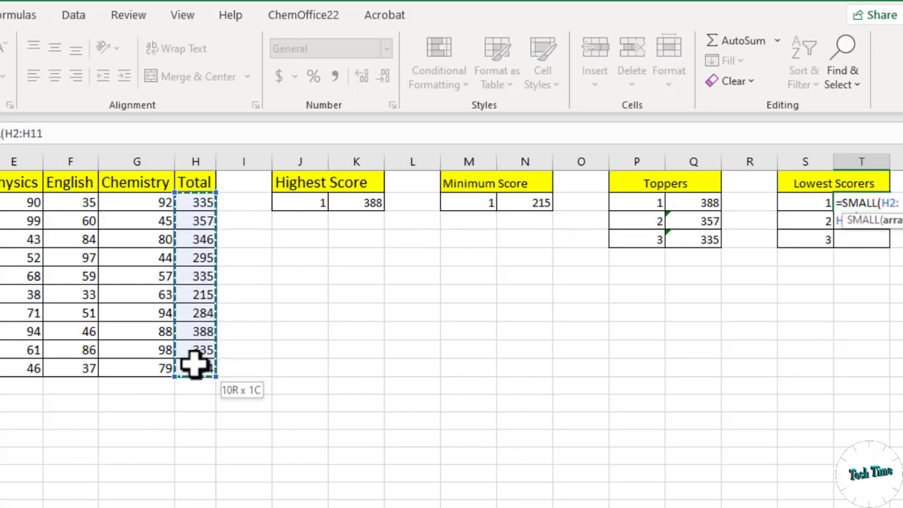
pyautogui.write(',')
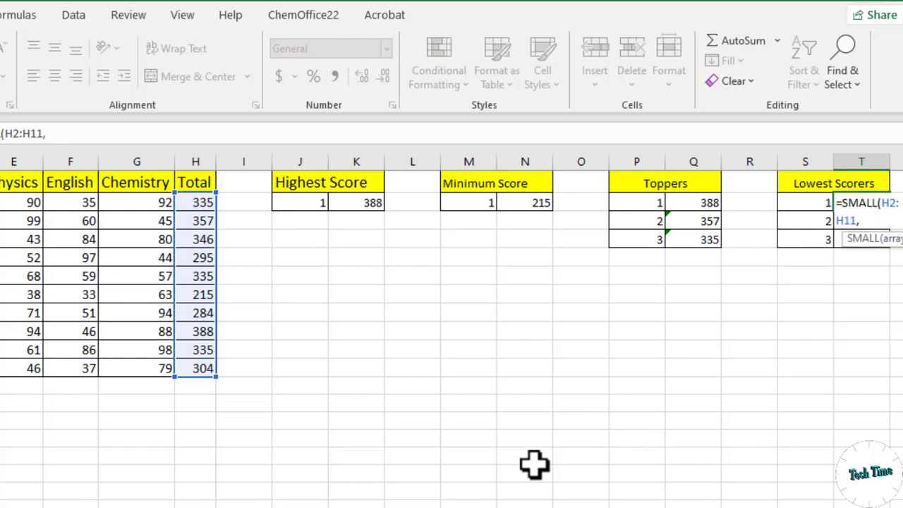
pyautogui.write('1')
pyautogui.press('Return')
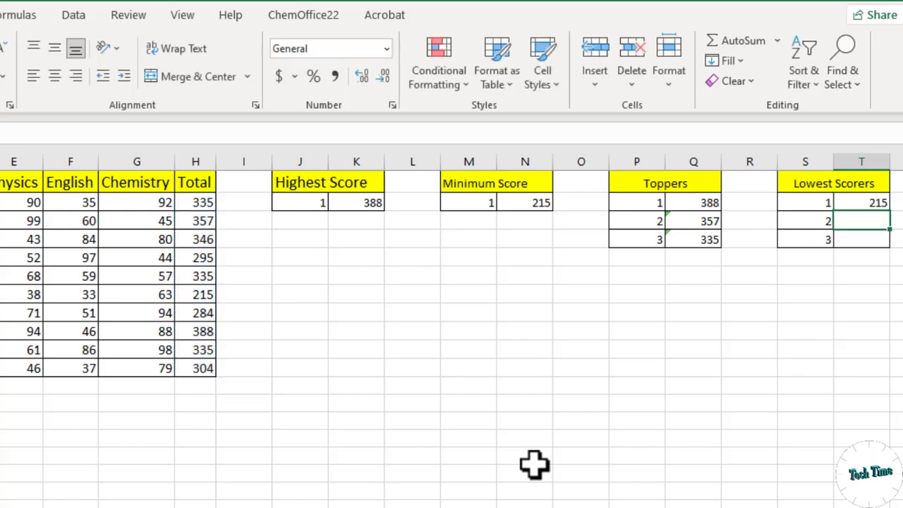
# Step: Fill the SMALL formula from T2 down through T4 for the remaining lowest scorers
pyautogui.click(861, 205)
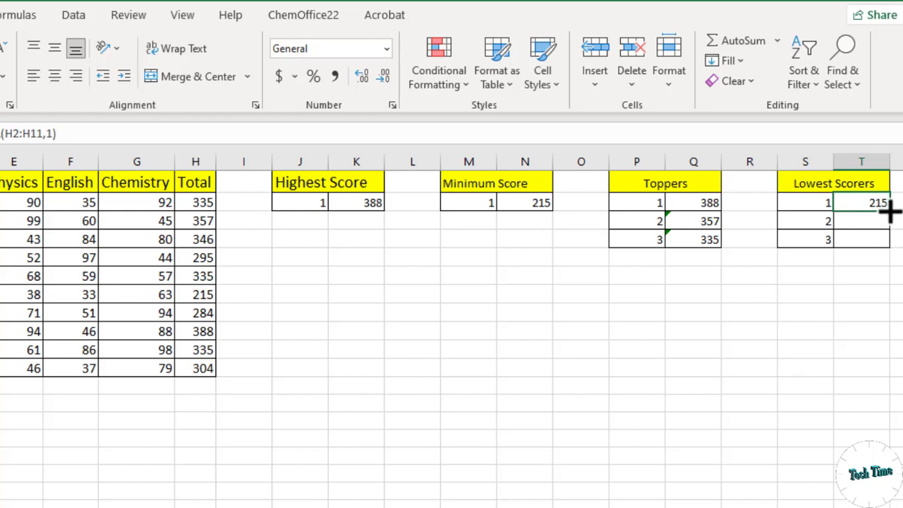
pyautogui.moveTo(890, 210); pyautogui.dragTo(886, 242)
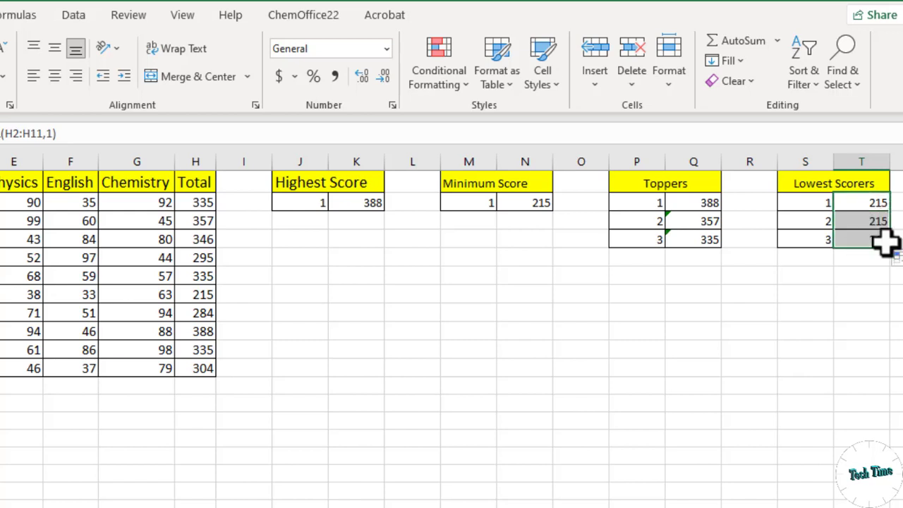
pyautogui.click(888, 296)
# Step: Change the k argument of the SMALL formula in T3 to 2 for the second lowest scorer
pyautogui.doubleClick(880, 237)
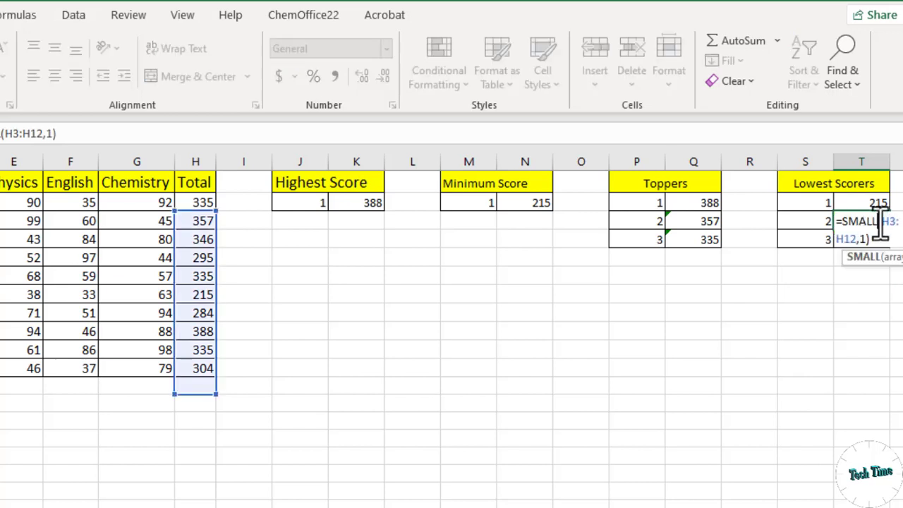
pyautogui.click(863, 242)
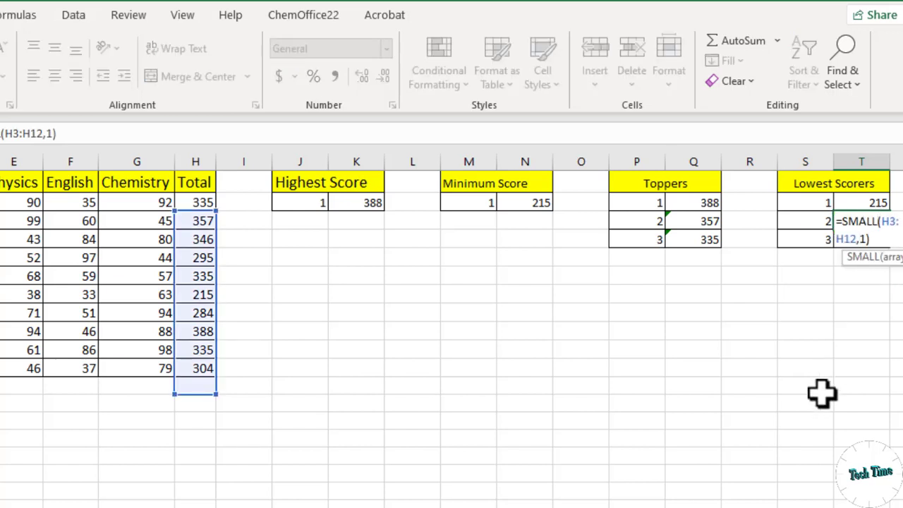
pyautogui.press('Delete')
pyautogui.write('2')
pyautogui.press('Return')
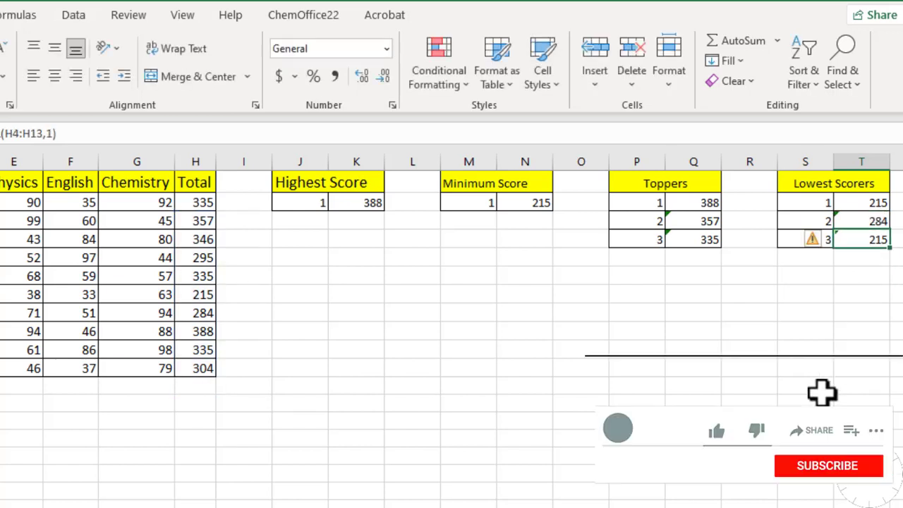
# Step: Change the k argument of the SMALL formula in T4 to 3 for the third lowest scorer
pyautogui.doubleClick(879, 241)
pyautogui.click(868, 257)
pyautogui.press('BackSpace')
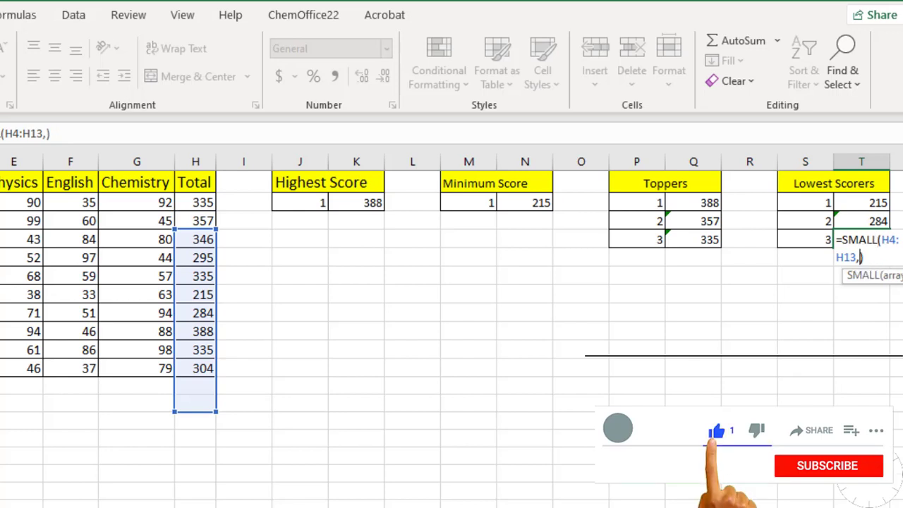
pyautogui.write('3')
pyautogui.click(875, 329)
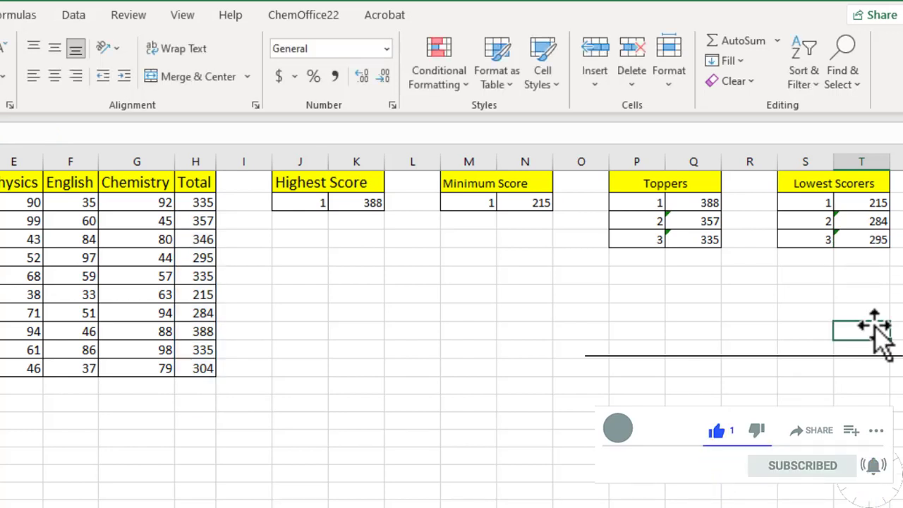